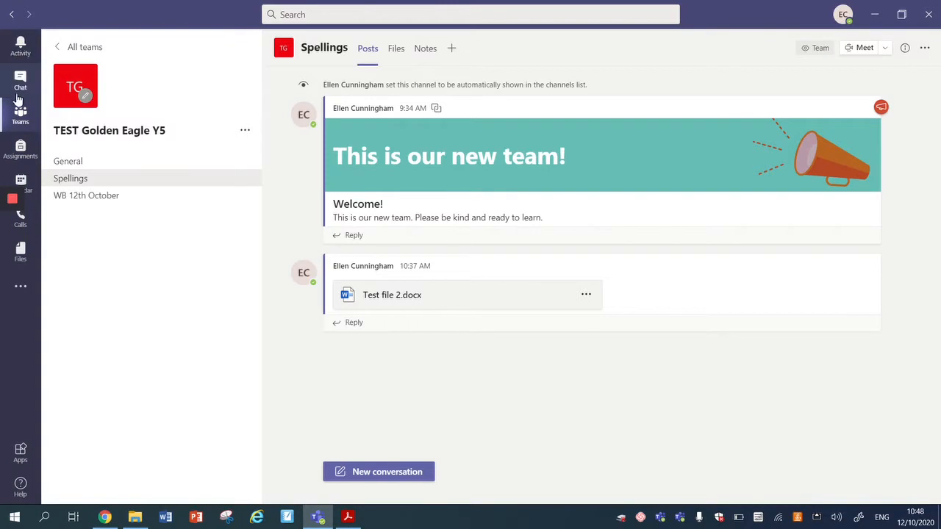
Open the assignments overview, look through the assigned work and collapse the Assigned section
{"action": "left_click", "coordinate": [20, 149]}
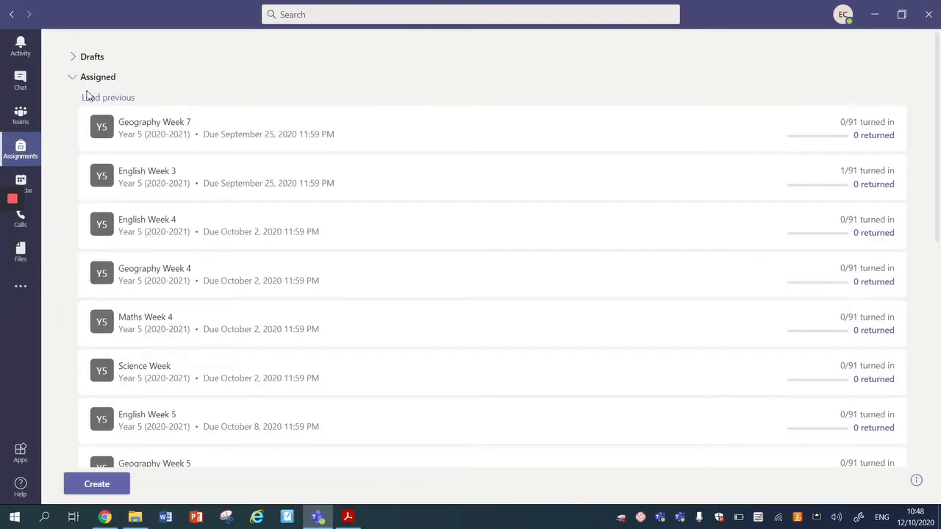
{"action": "scroll", "coordinate": [152, 232], "scroll_direction": "down", "scroll_amount": 3}
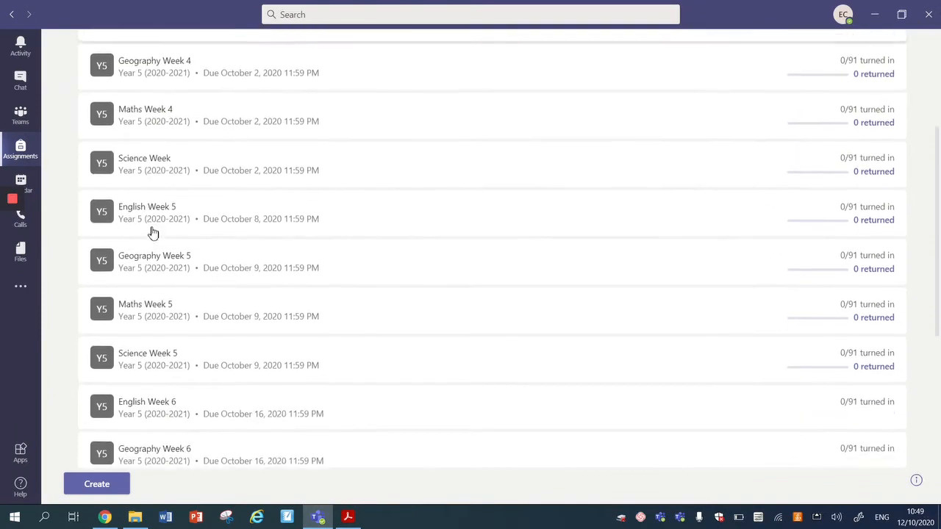
{"action": "scroll", "coordinate": [152, 231], "scroll_direction": "up", "scroll_amount": 3}
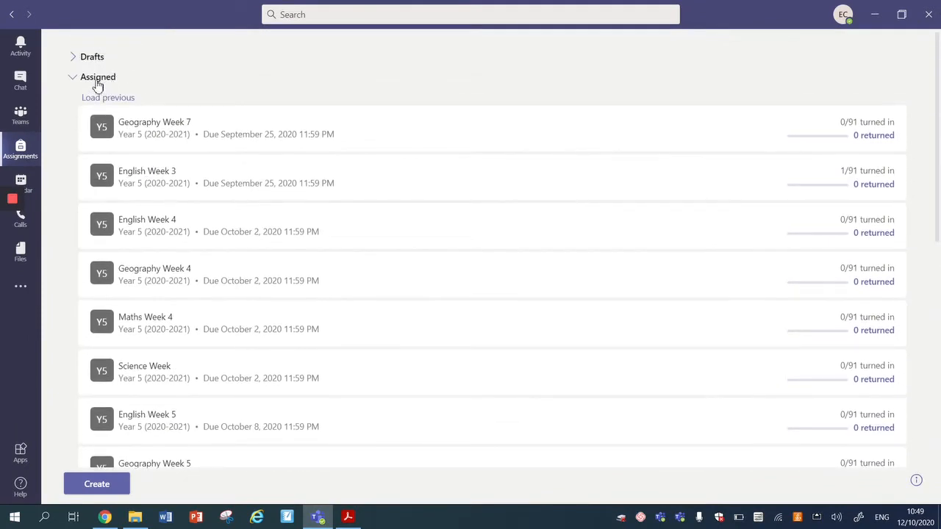
{"action": "left_click", "coordinate": [96, 81]}
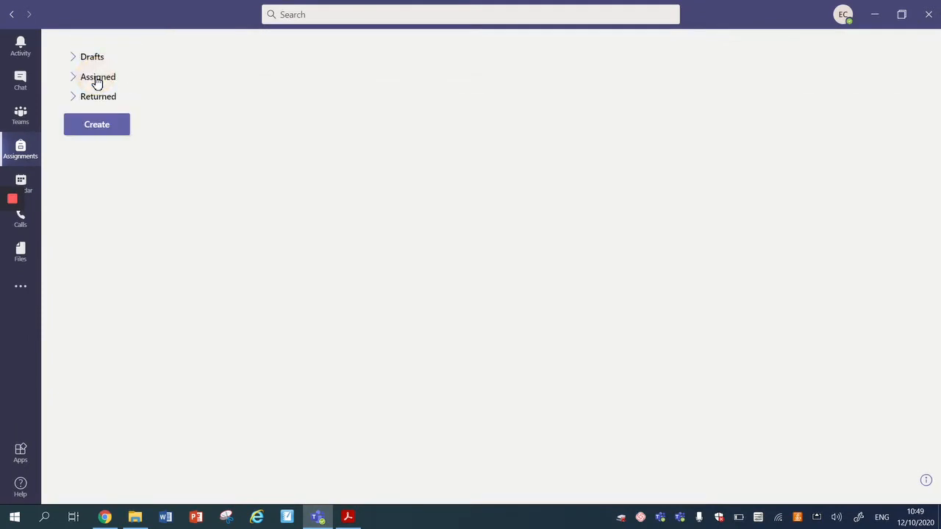
Start creating a new assignment for the TEST Year 5 class
{"action": "left_click", "coordinate": [96, 121]}
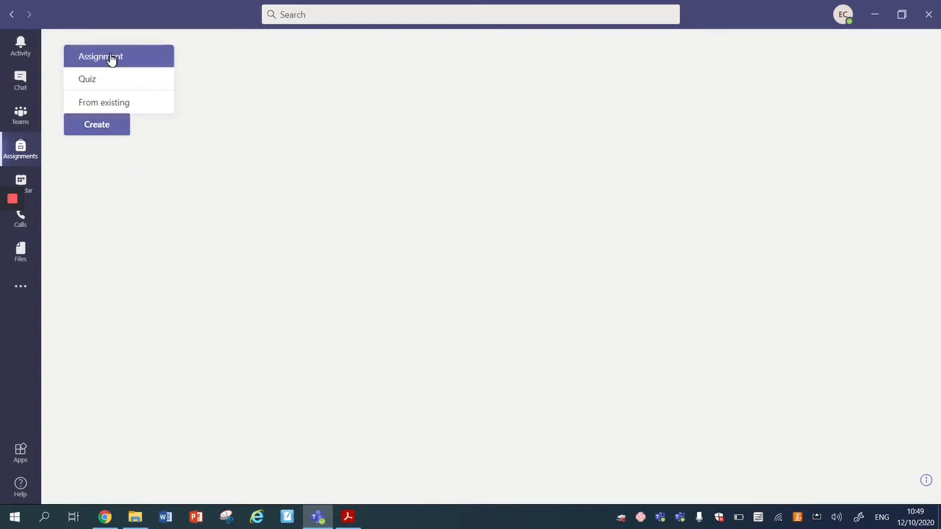
{"action": "left_click", "coordinate": [110, 58]}
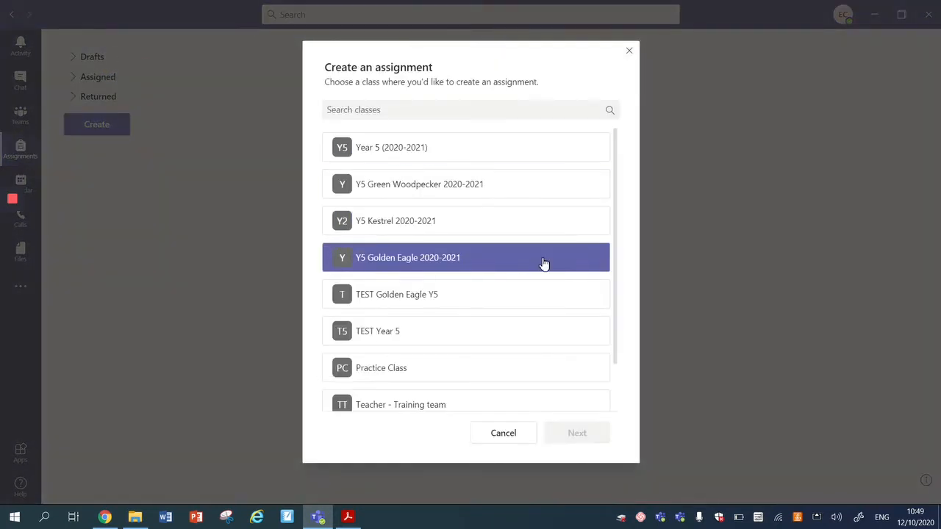
{"action": "scroll", "coordinate": [542, 263], "scroll_direction": "down", "scroll_amount": 2}
{"action": "scroll", "coordinate": [542, 264], "scroll_direction": "up", "scroll_amount": 1}
{"action": "left_click", "coordinate": [544, 264]}
{"action": "scroll", "coordinate": [420, 214], "scroll_direction": "down", "scroll_amount": 1}
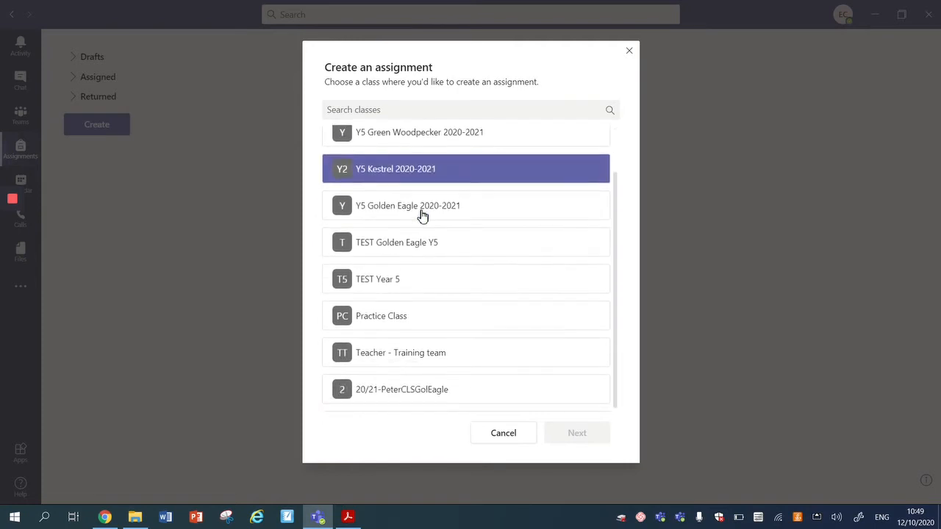
{"action": "scroll", "coordinate": [438, 299], "scroll_direction": "up", "scroll_amount": 1}
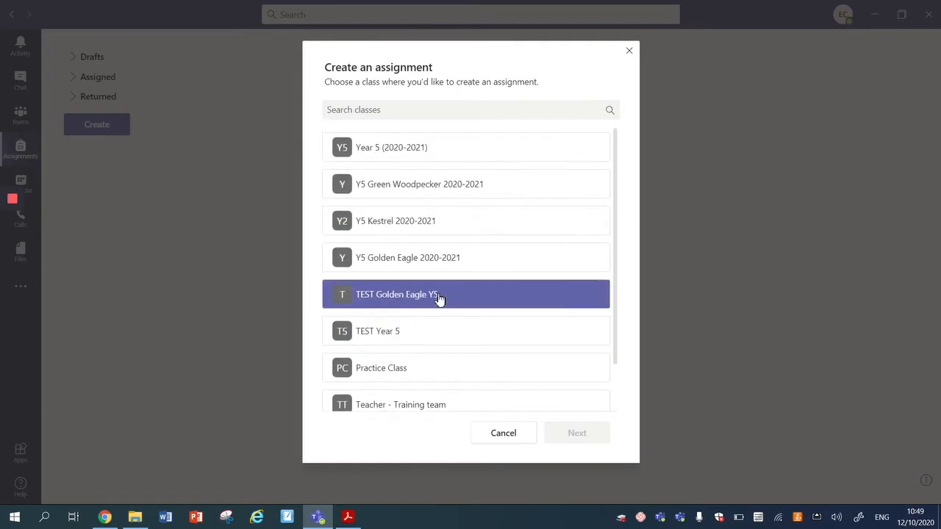
{"action": "left_click", "coordinate": [402, 333]}
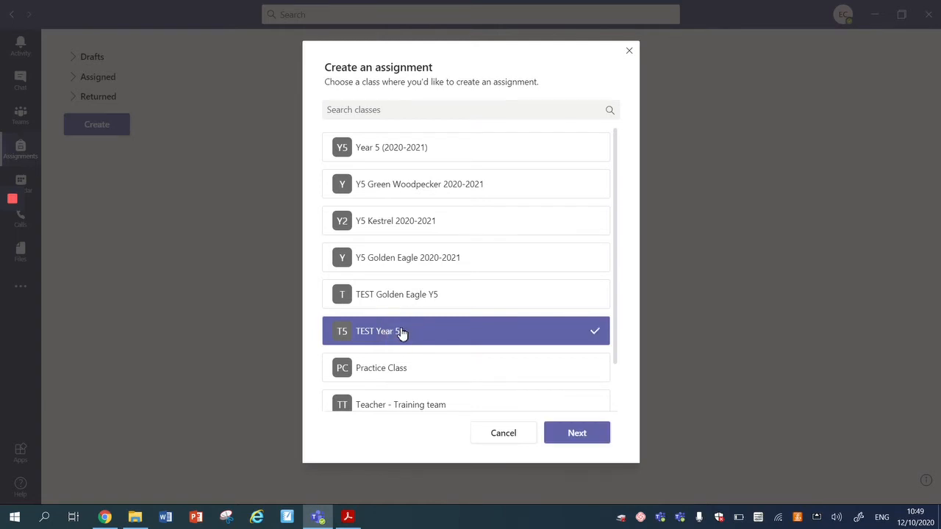
{"action": "left_click", "coordinate": [573, 439]}
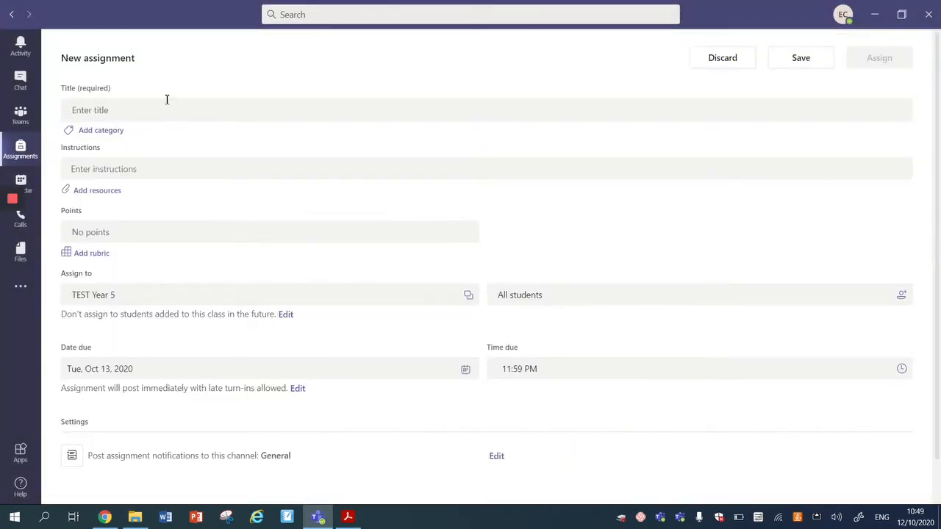
Title the assignment "English WB 12th October" and enter the instructions "Please read the attached document and submit your work after checking thoroughly."
{"action": "left_click", "coordinate": [123, 110]}
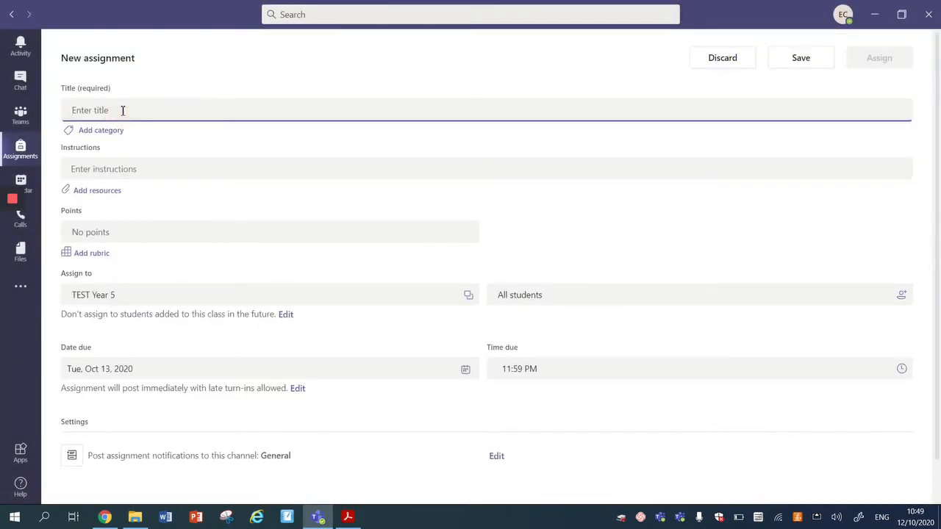
{"action": "type", "text": "English WB"}
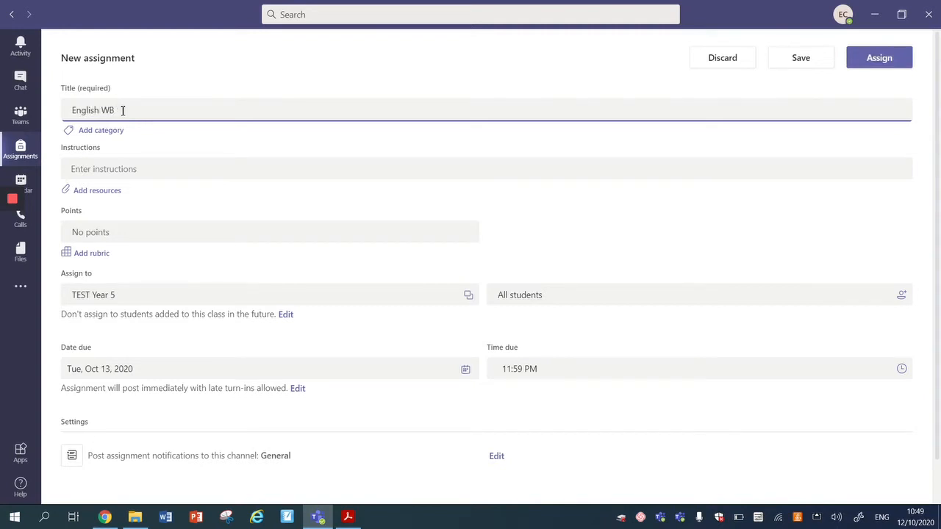
{"action": "type", "text": " 12th October"}
{"action": "left_click", "coordinate": [124, 177]}
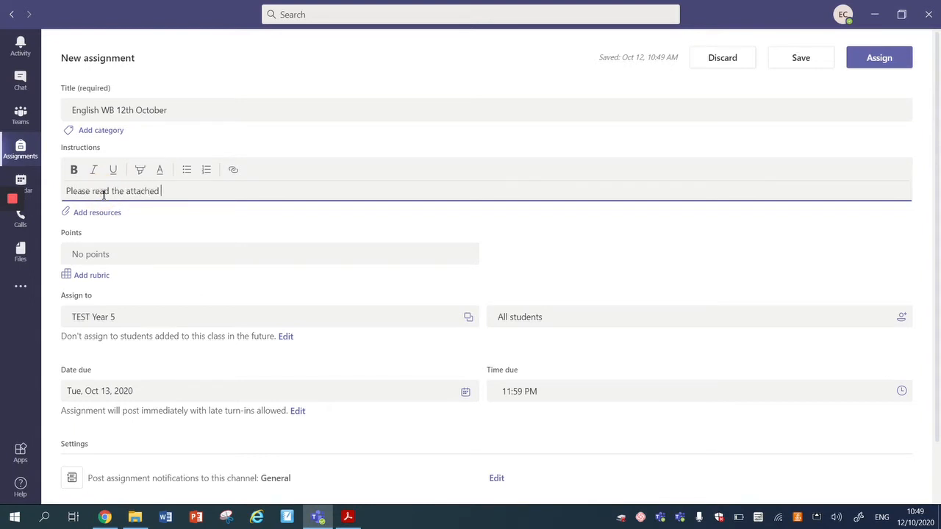
{"action": "type", "text": "cument and submit your work after checking thoroughly."}
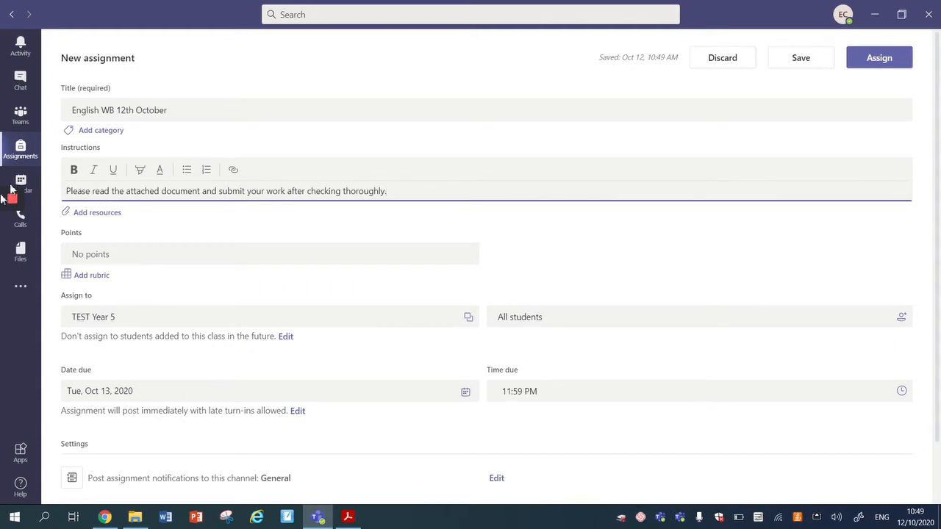
Attach the file "Test file 1 PDF" from this device's Desktop as an assignment resource
{"action": "left_click", "coordinate": [97, 214]}
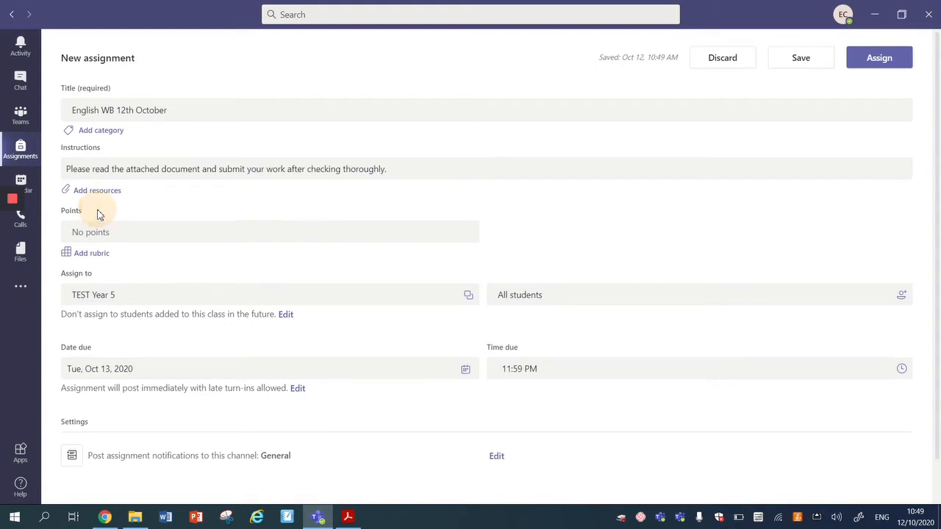
{"action": "left_click", "coordinate": [100, 192]}
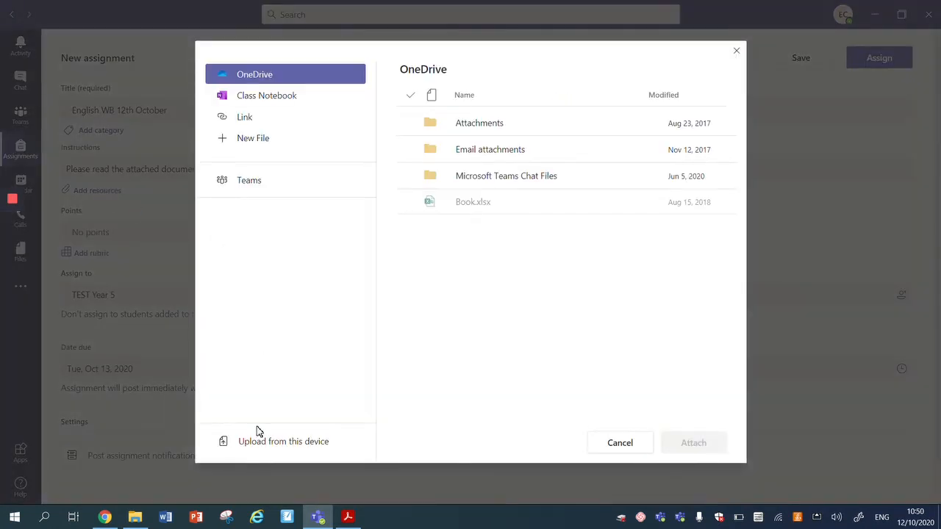
{"action": "left_click", "coordinate": [265, 442]}
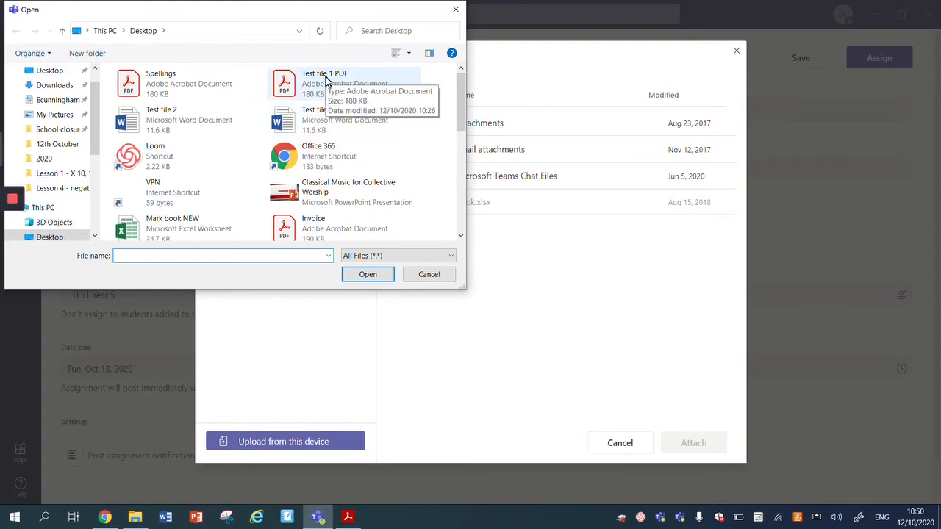
{"action": "double_click", "coordinate": [327, 81]}
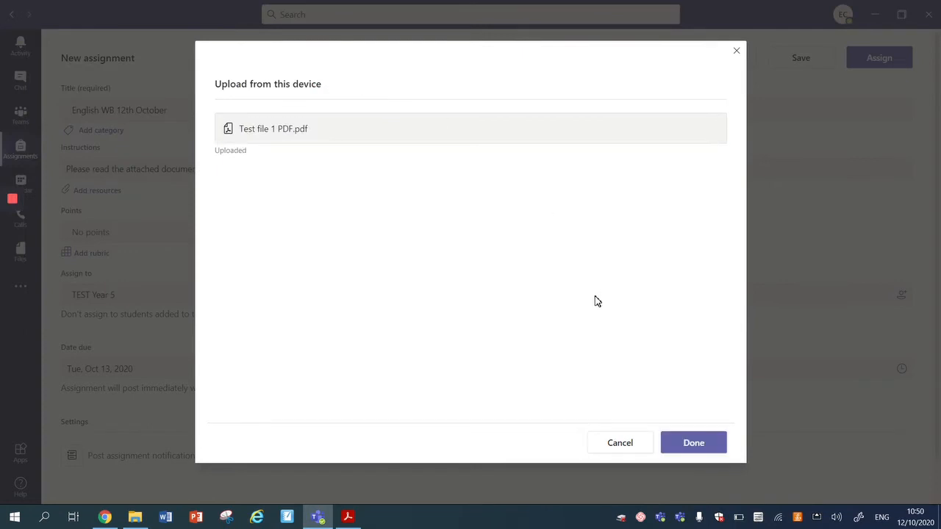
{"action": "left_click", "coordinate": [698, 446]}
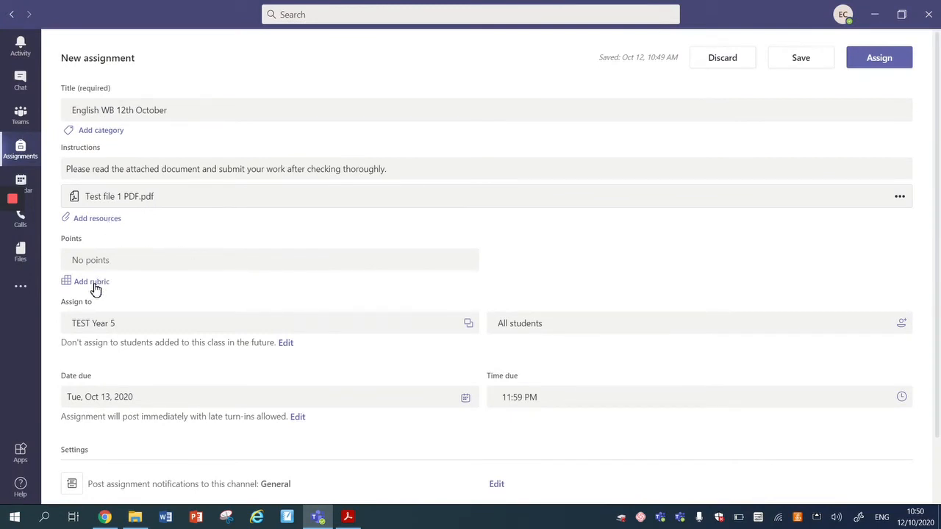
Assign the work to only the one listed student of TEST Year 5 instead of all students
{"action": "scroll", "coordinate": [96, 289], "scroll_direction": "down", "scroll_amount": 1}
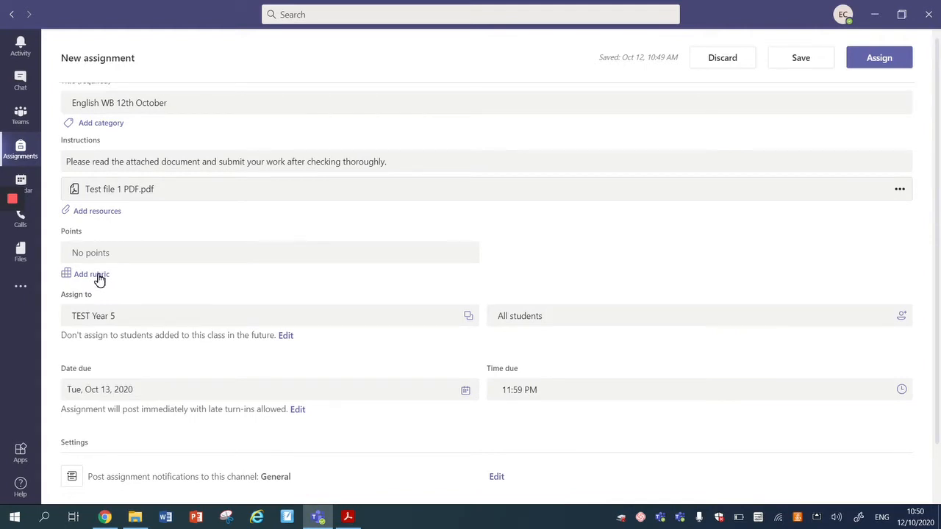
{"action": "scroll", "coordinate": [98, 261], "scroll_direction": "down", "scroll_amount": 1}
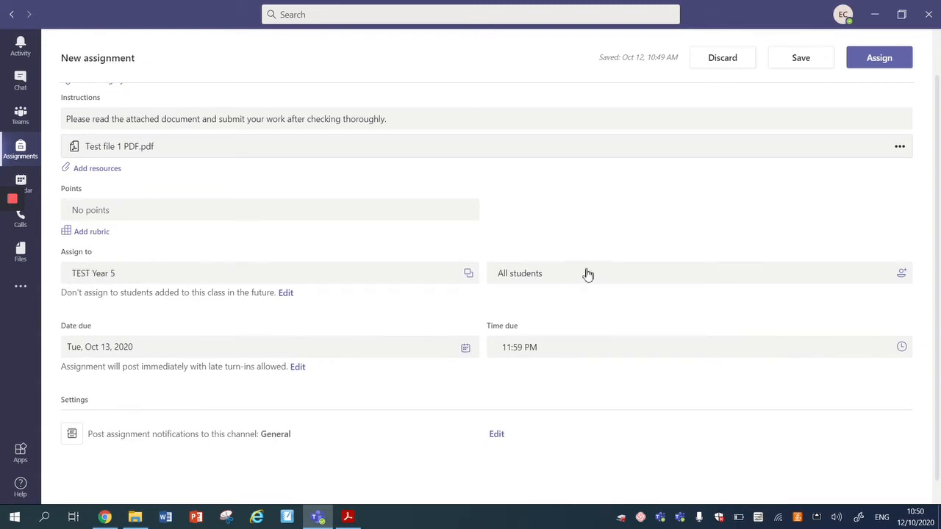
{"action": "left_click", "coordinate": [532, 275]}
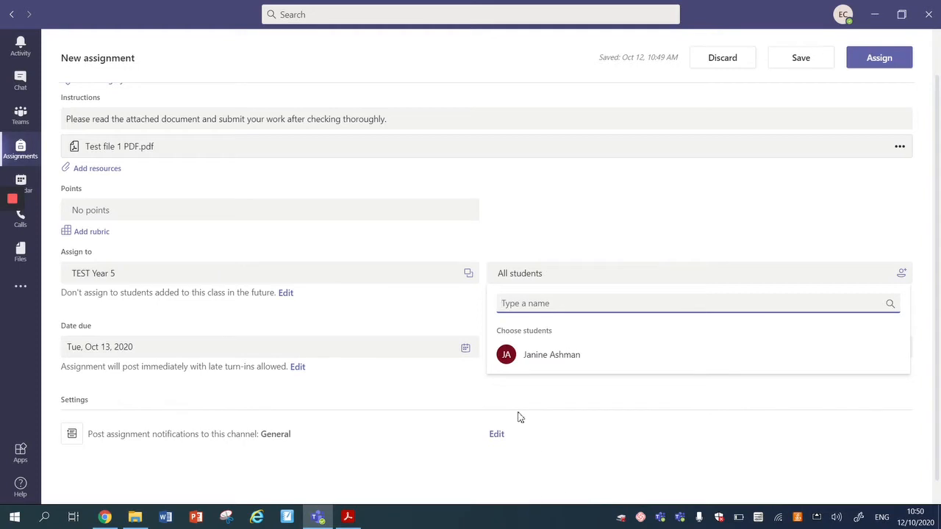
{"action": "left_click", "coordinate": [520, 359]}
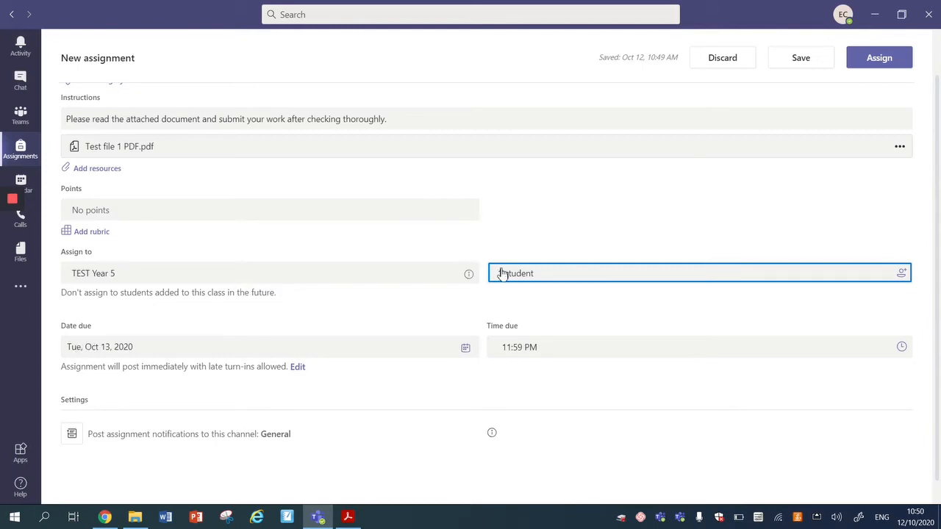
{"action": "left_click", "coordinate": [531, 275]}
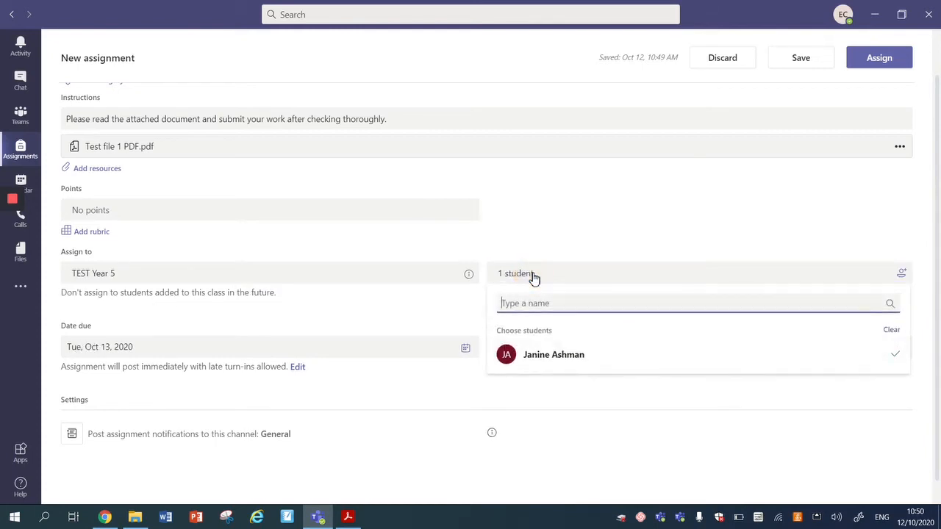
{"action": "left_click", "coordinate": [892, 330]}
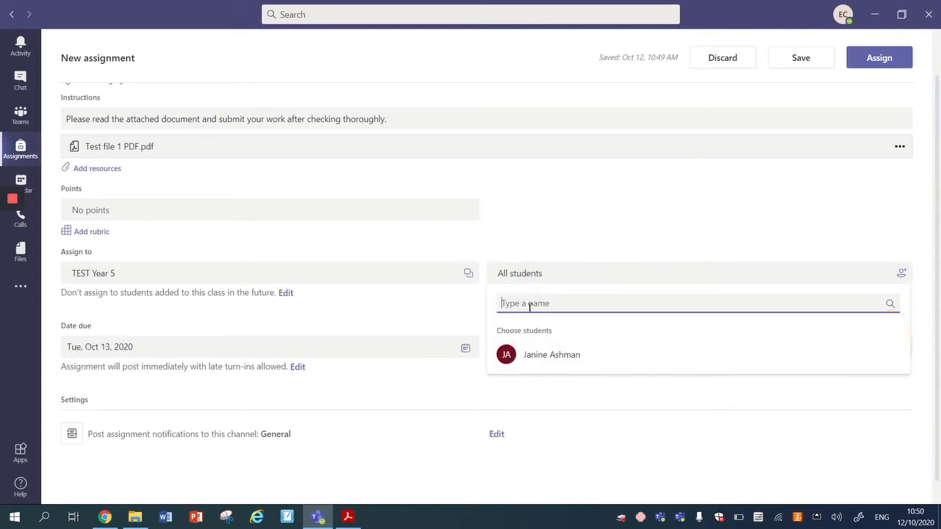
{"action": "left_click", "coordinate": [541, 355]}
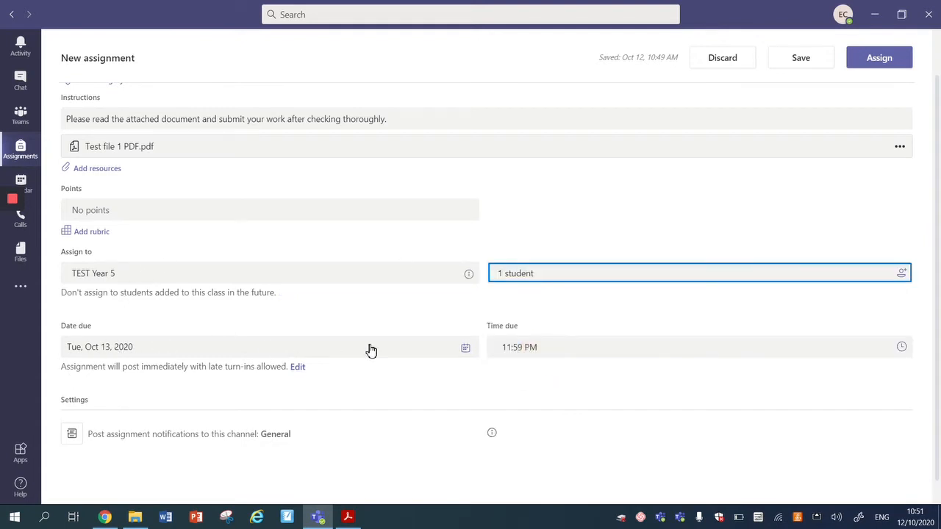
Schedule the assignment to post in the future on Thu, Oct 15, 2020 at 8:00 AM
{"action": "left_click", "coordinate": [297, 367]}
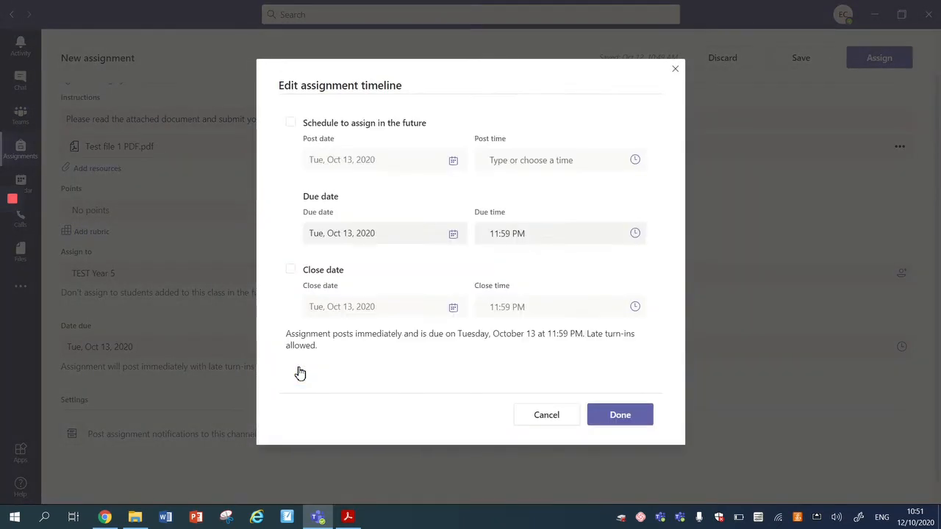
{"action": "left_click", "coordinate": [291, 125]}
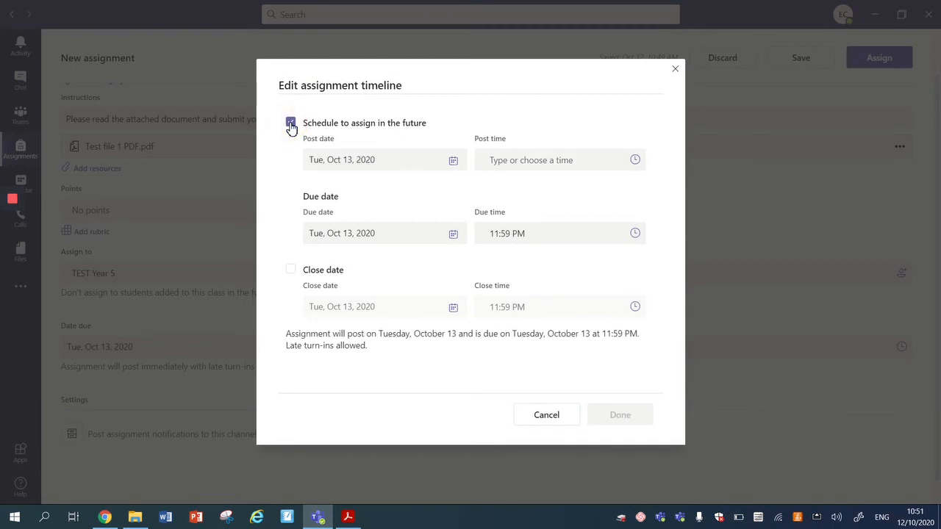
{"action": "left_click", "coordinate": [340, 164]}
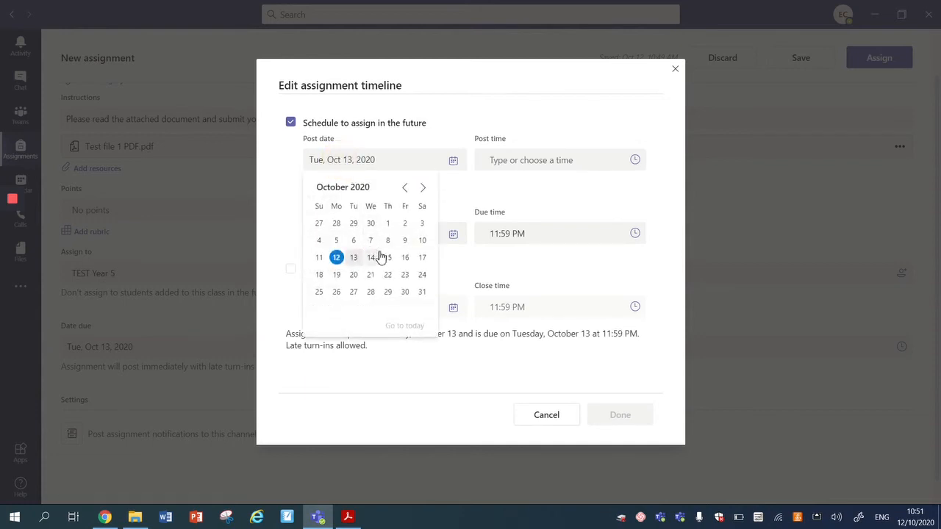
{"action": "left_click", "coordinate": [382, 256]}
{"action": "left_click", "coordinate": [550, 159]}
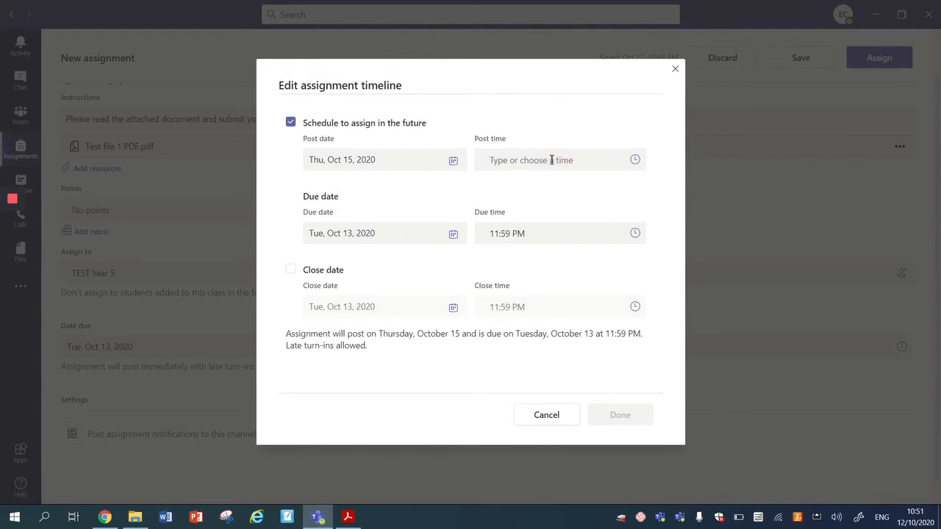
{"action": "type", "text": "8:00"}
{"action": "left_click", "coordinate": [553, 127]}
Set the assignment's due date to Thu, Oct 22, 2020 and its due time to 4:00 PM
{"action": "left_click", "coordinate": [363, 232]}
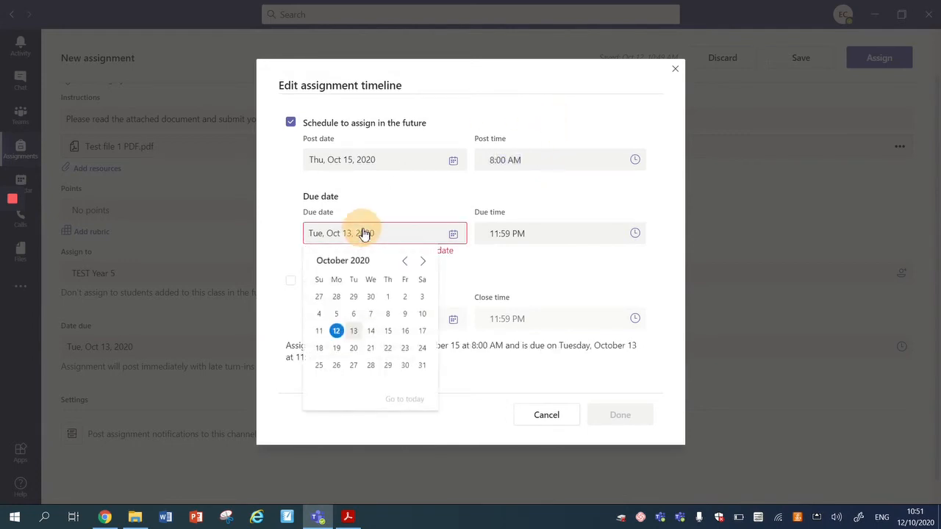
{"action": "left_click", "coordinate": [387, 348]}
{"action": "left_click", "coordinate": [386, 237]}
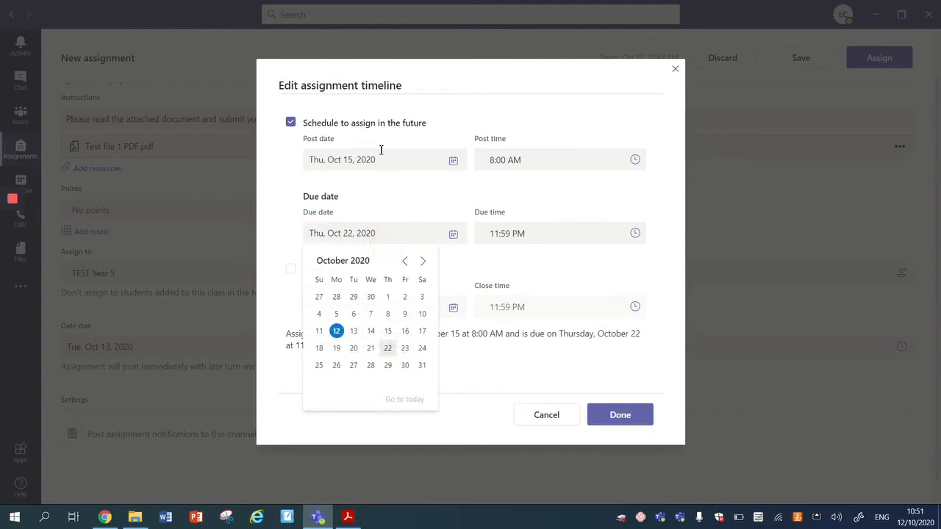
{"action": "left_click", "coordinate": [387, 351]}
{"action": "left_click", "coordinate": [506, 233]}
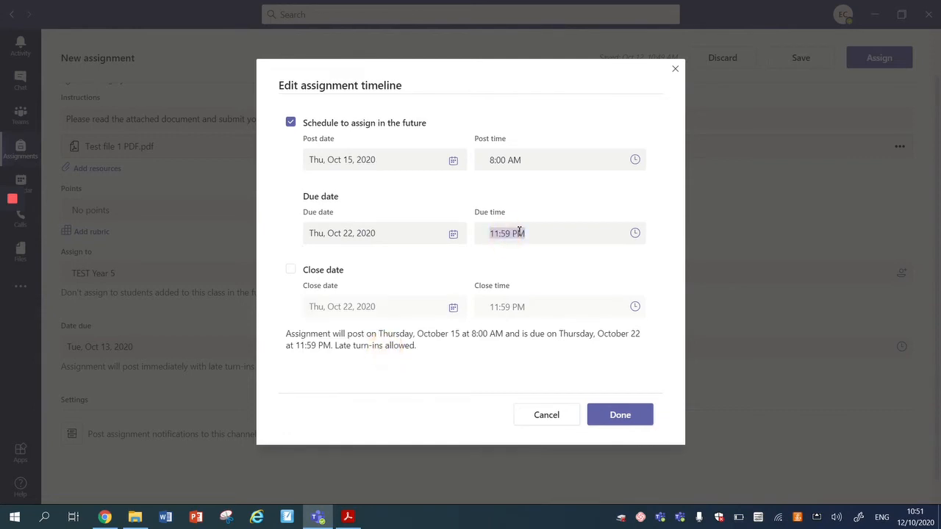
{"action": "type", "text": "4"}
{"action": "key", "text": "BackSpace"}
{"action": "key", "text": "BackSpace"}
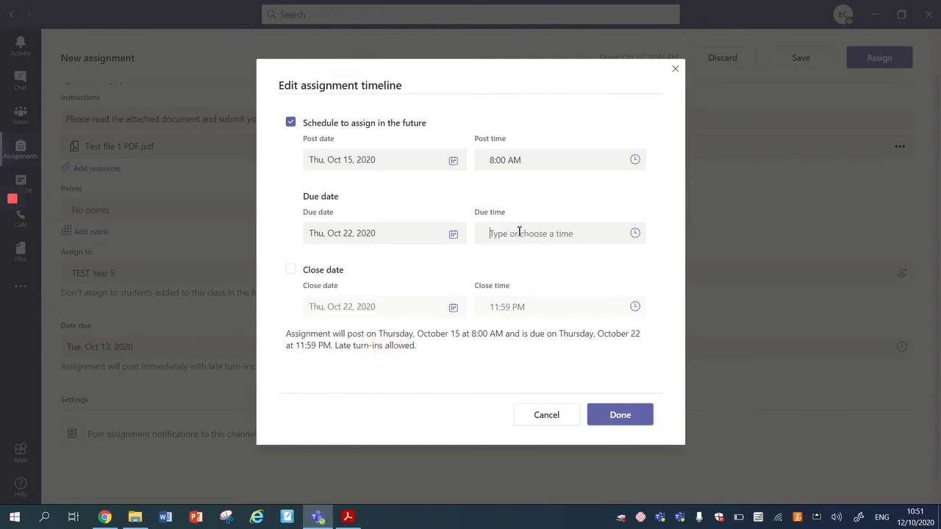
{"action": "type", "text": "15"}
{"action": "left_click", "coordinate": [524, 247]}
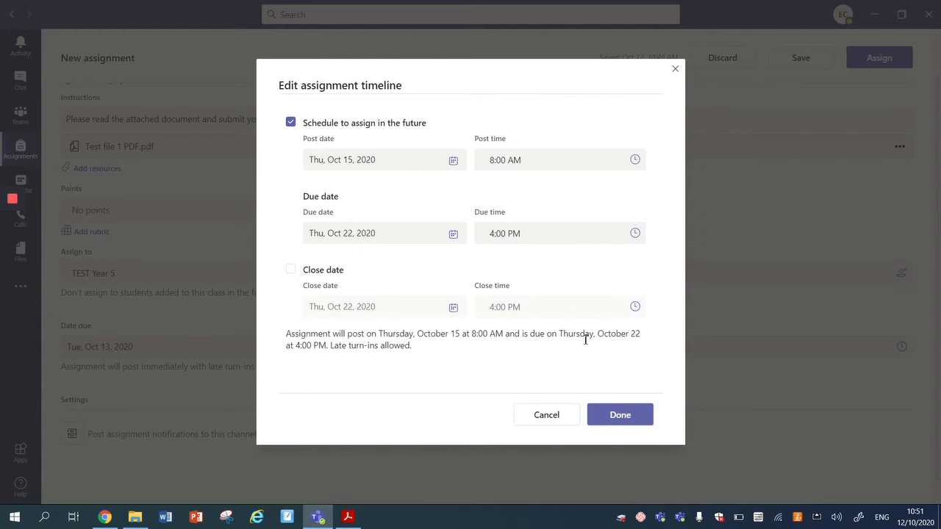
{"action": "left_click", "coordinate": [292, 269]}
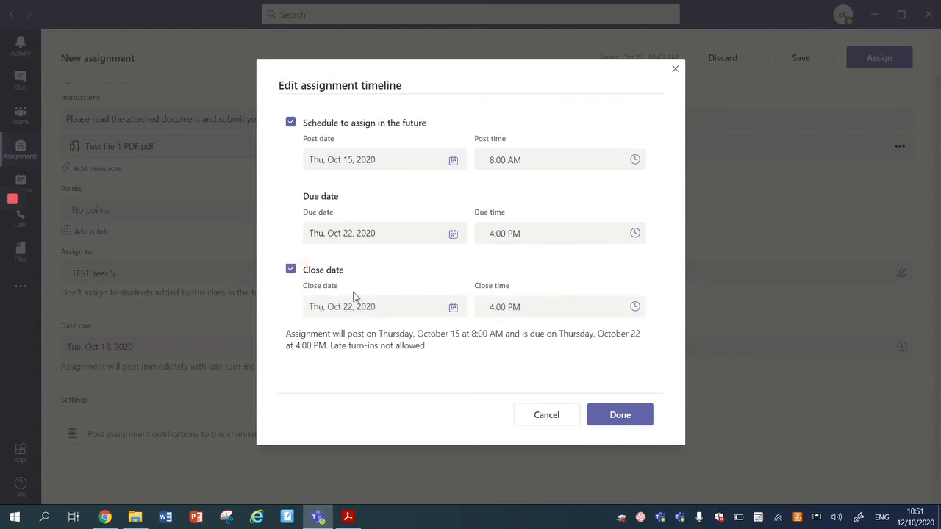
{"action": "left_click", "coordinate": [360, 306]}
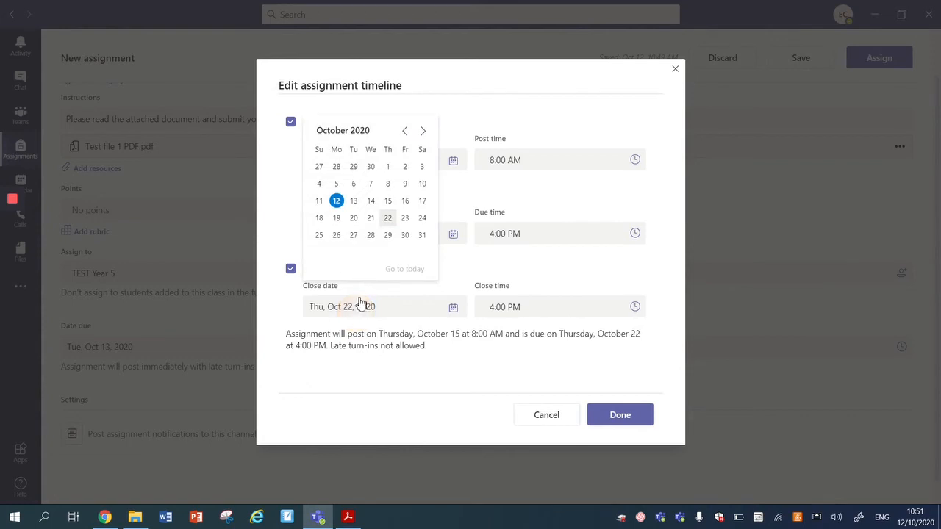
{"action": "left_click", "coordinate": [336, 235]}
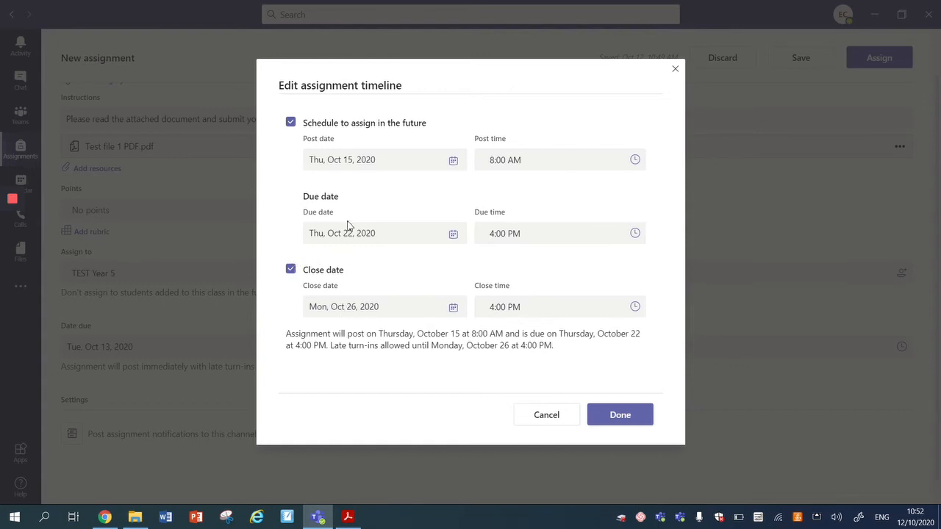
{"action": "left_click", "coordinate": [292, 272]}
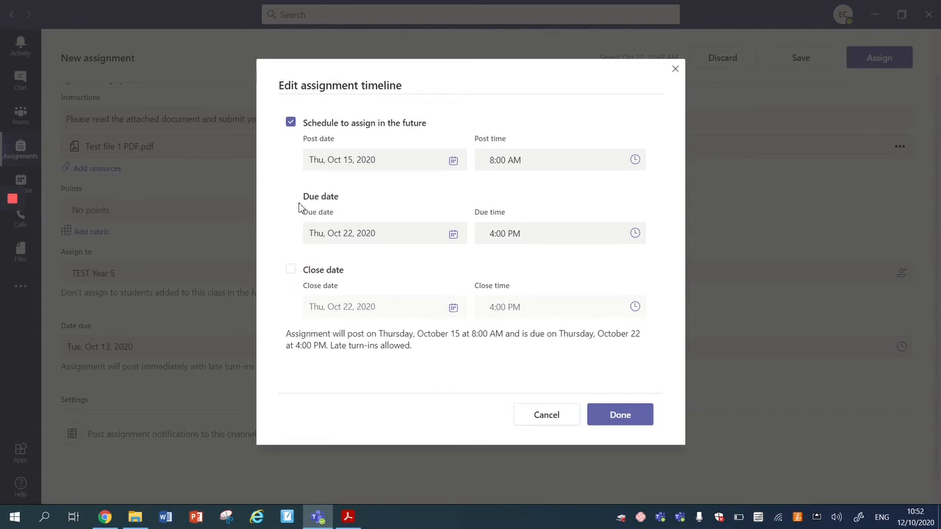
Enable a close date of Mon, Oct 26, 2020 for late turn-ins and apply the assignment timeline
{"action": "left_click", "coordinate": [291, 270]}
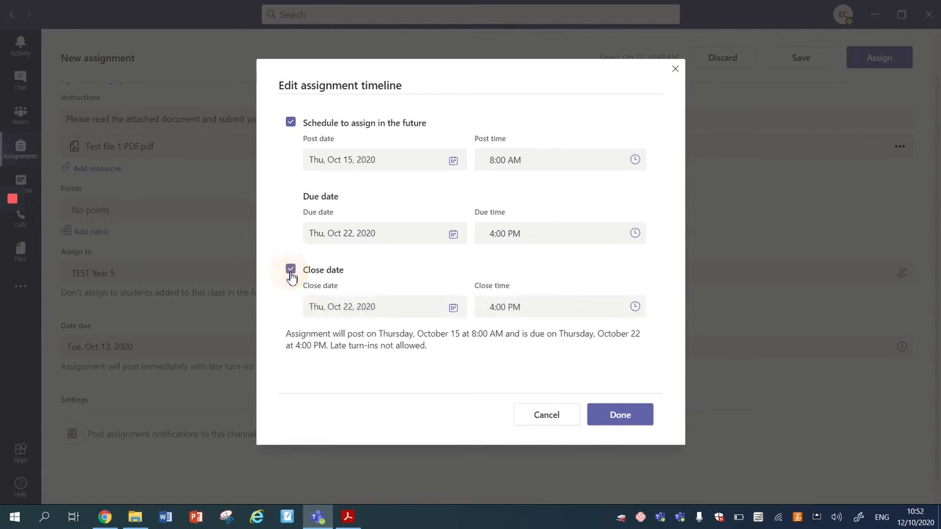
{"action": "left_click", "coordinate": [367, 307]}
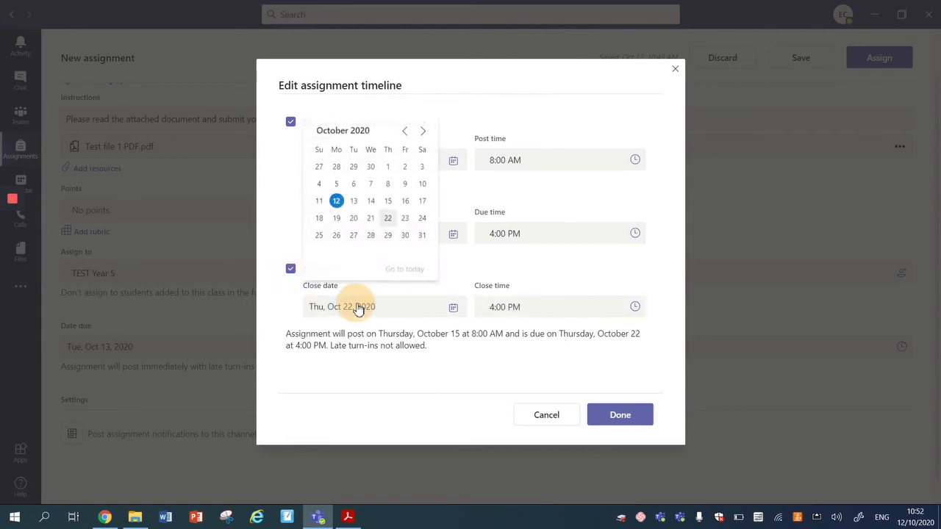
{"action": "left_click", "coordinate": [336, 235]}
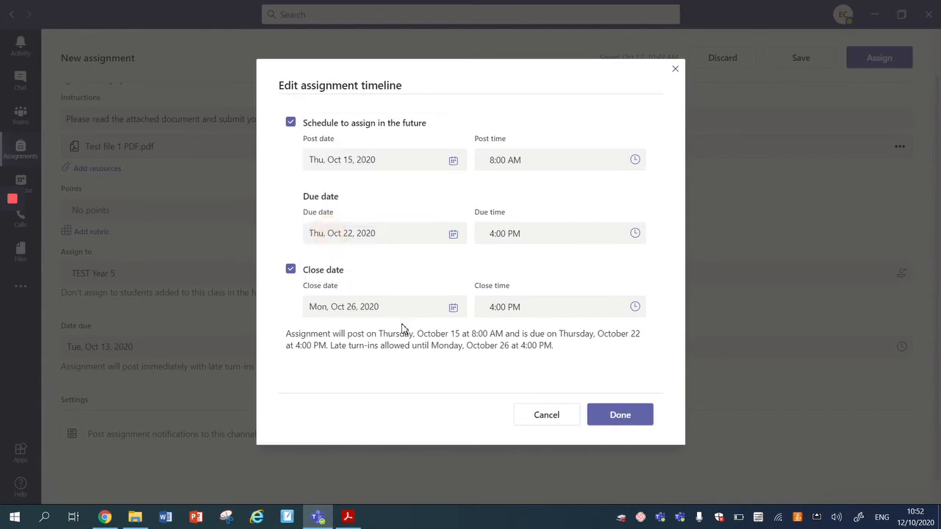
{"action": "left_click", "coordinate": [621, 416]}
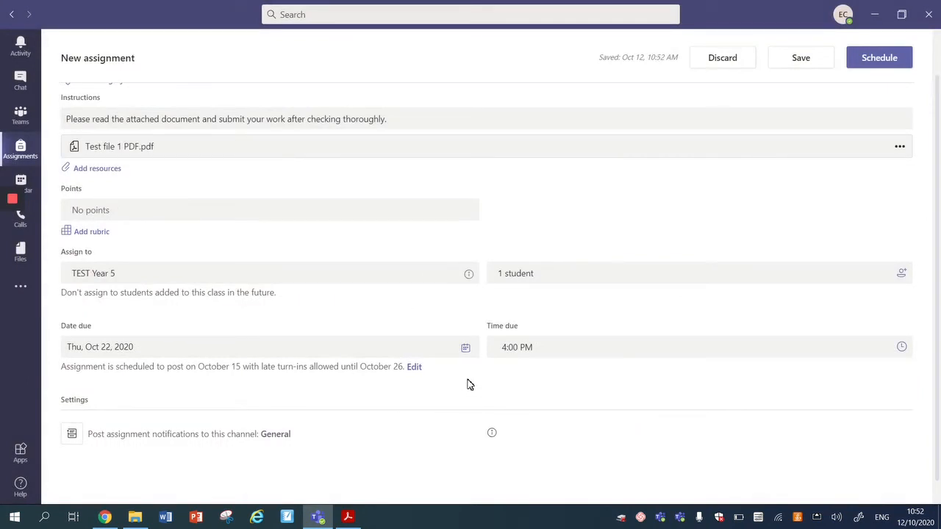
{"action": "left_click", "coordinate": [415, 369]}
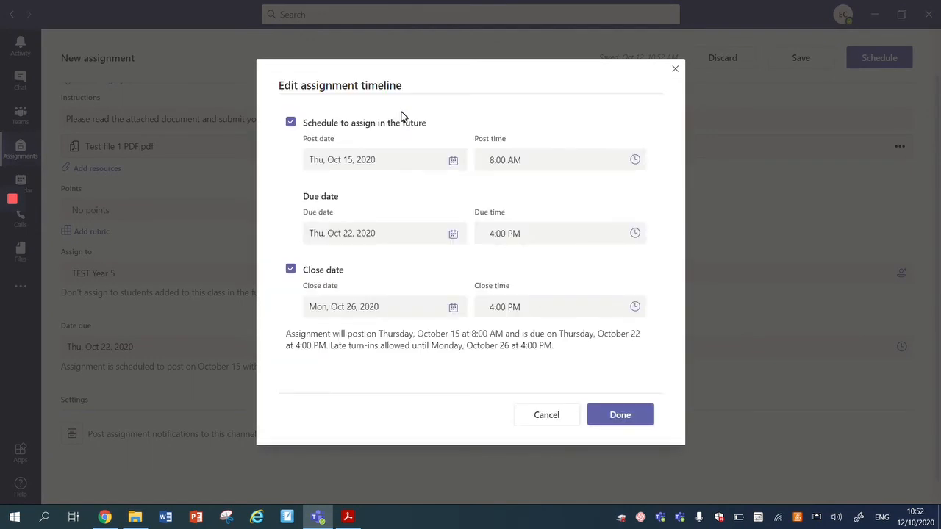
{"action": "left_click", "coordinate": [290, 124]}
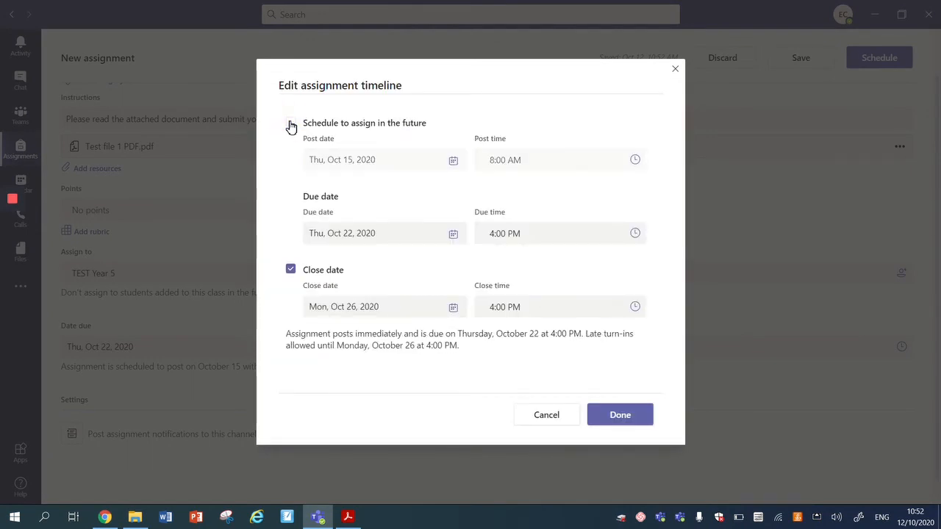
{"action": "left_click", "coordinate": [342, 233]}
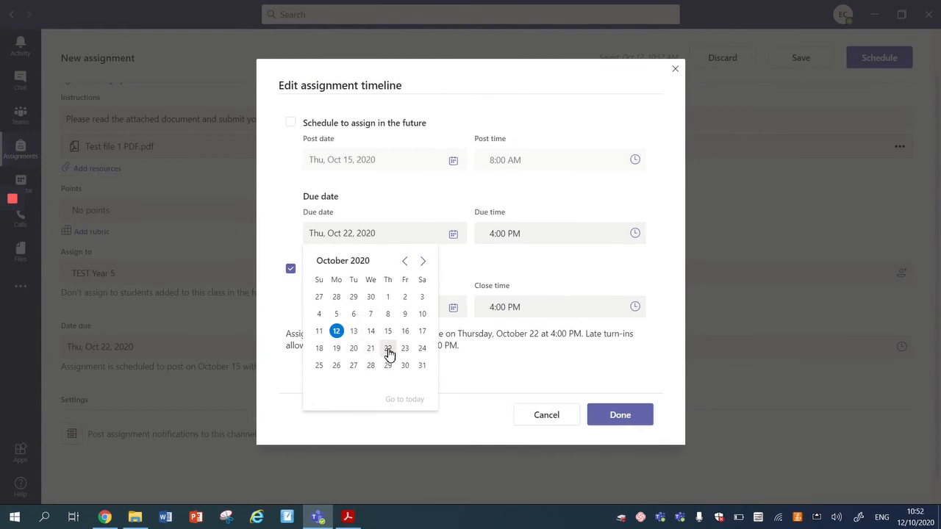
{"action": "left_click", "coordinate": [509, 284]}
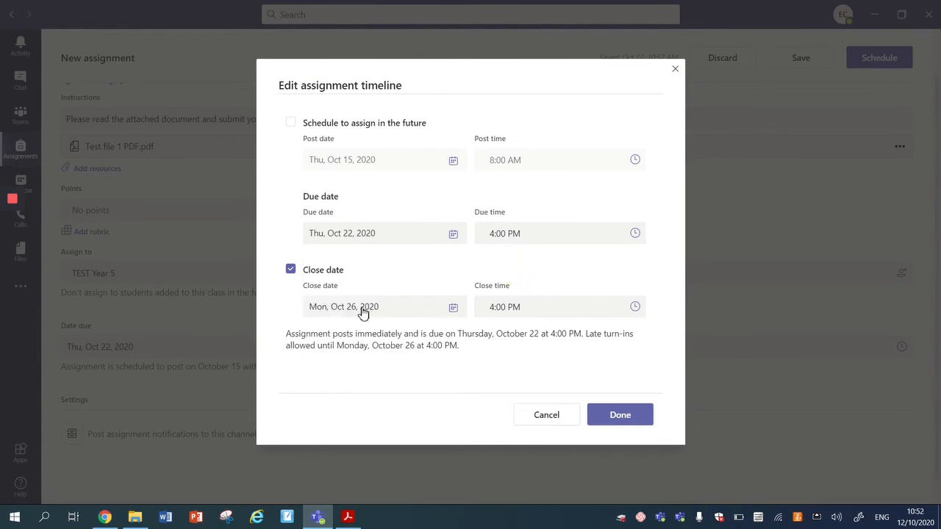
{"action": "left_click", "coordinate": [291, 270]}
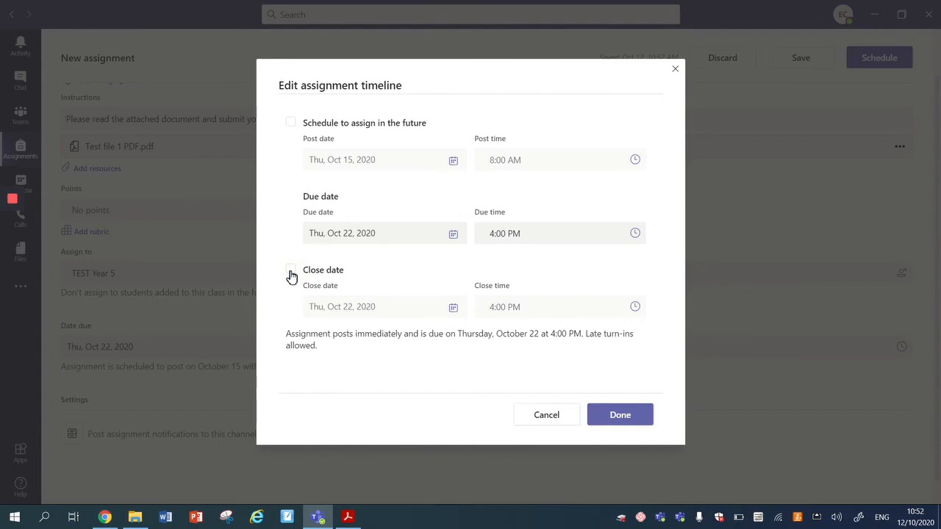
{"action": "left_click", "coordinate": [291, 270]}
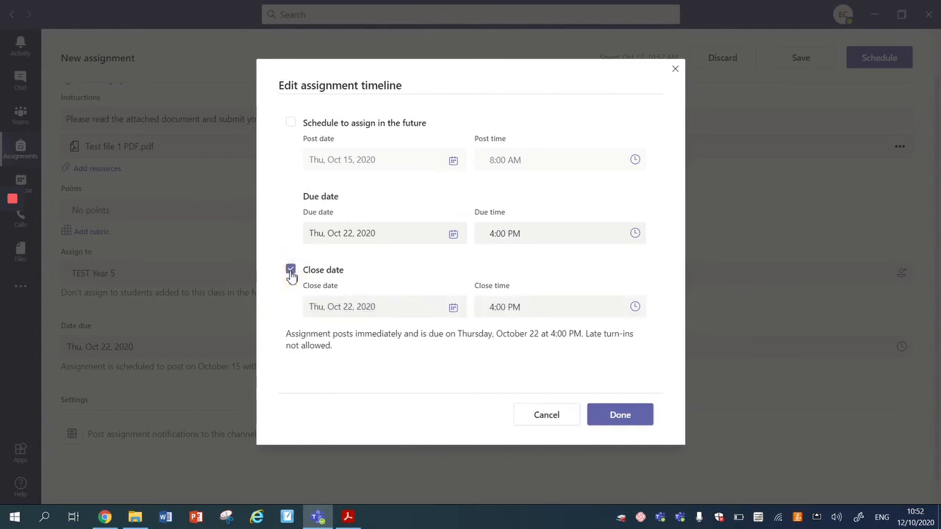
{"action": "left_click", "coordinate": [622, 416]}
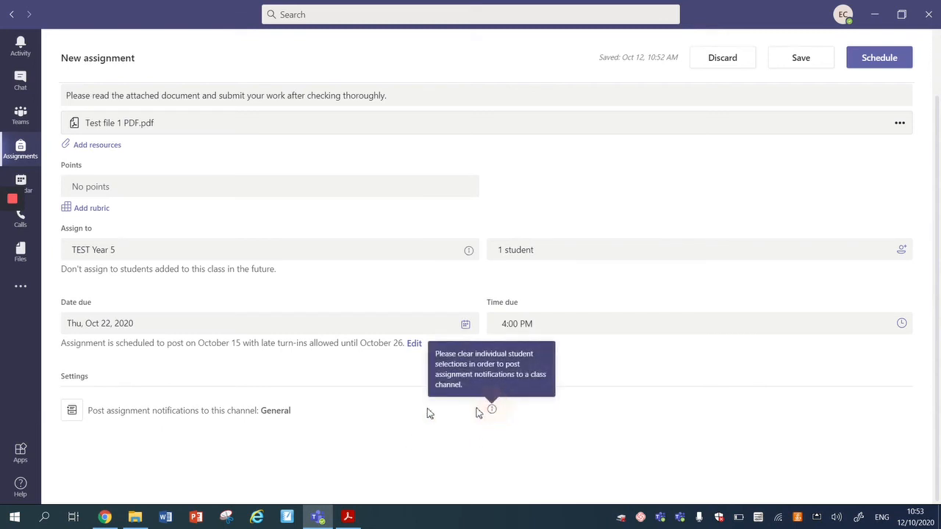
Reassign the work to all students and post its notifications to the WB 12th October channel
{"action": "mouse_move", "coordinate": [12, 250]}
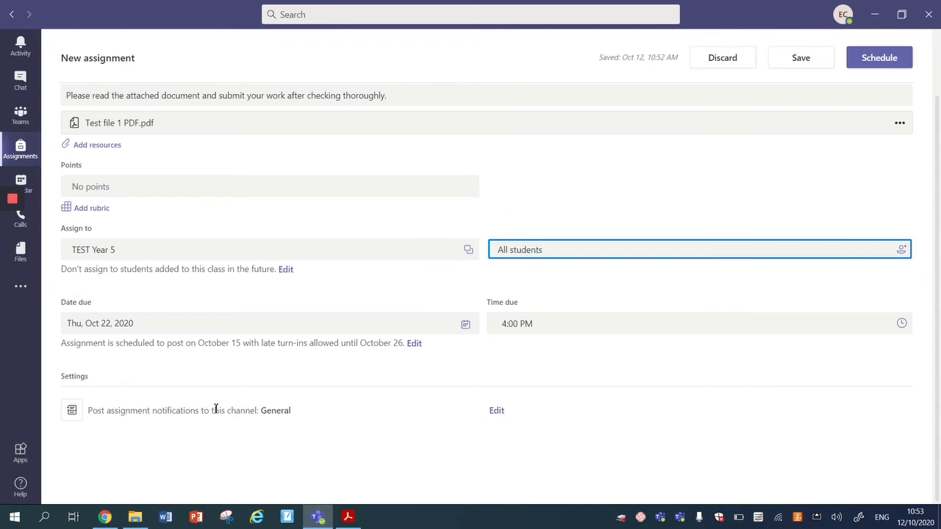
{"action": "left_click", "coordinate": [498, 412]}
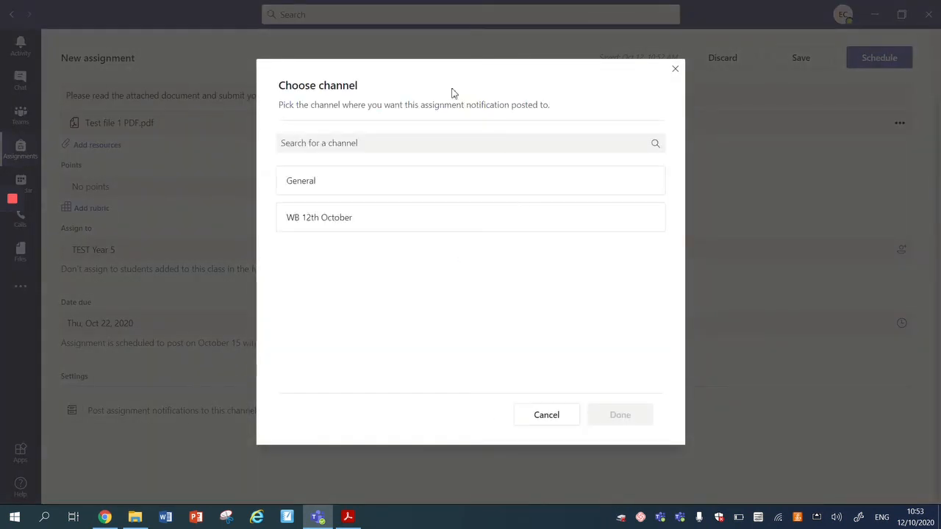
{"action": "left_click", "coordinate": [334, 217]}
{"action": "left_click", "coordinate": [312, 224]}
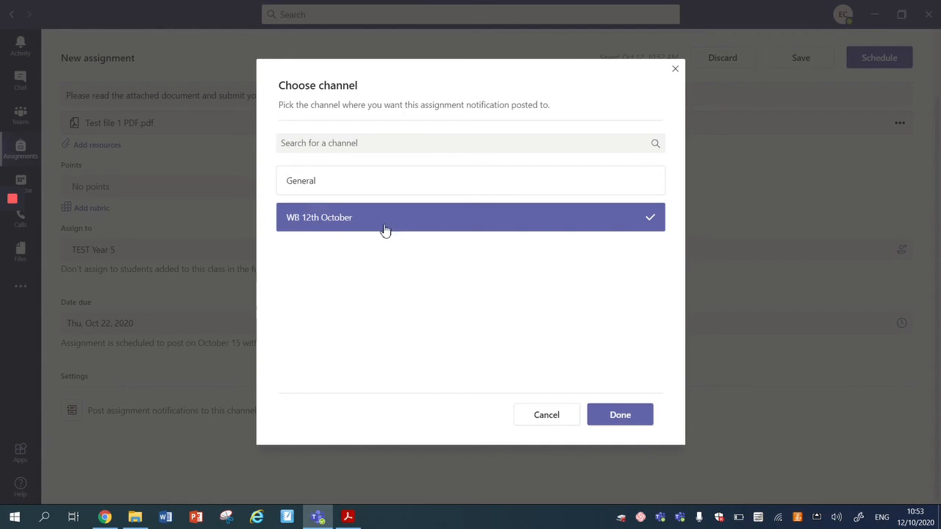
{"action": "left_click", "coordinate": [616, 413]}
Turn off future scheduling in the assignment timeline so the work posts immediately, and assign it to the class
{"action": "scroll", "coordinate": [600, 439], "scroll_direction": "up", "scroll_amount": 1}
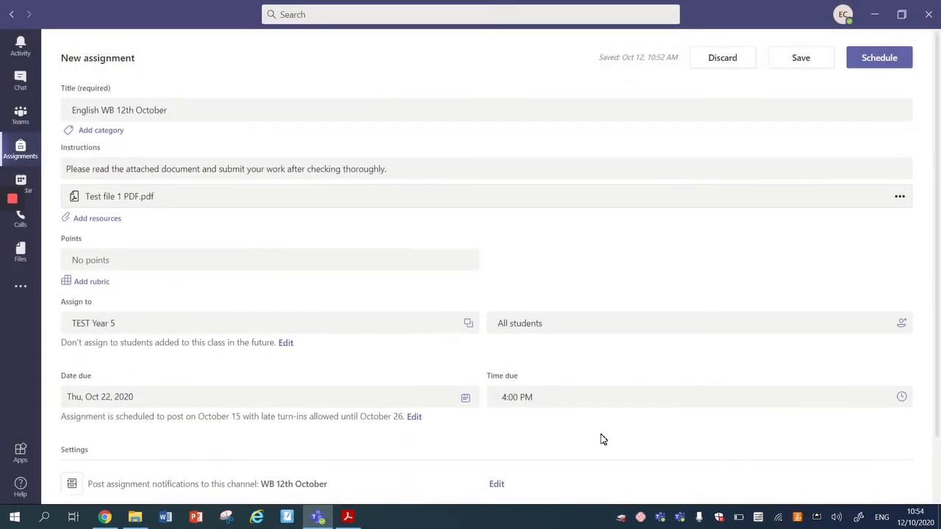
{"action": "scroll", "coordinate": [600, 438], "scroll_direction": "down", "scroll_amount": 1}
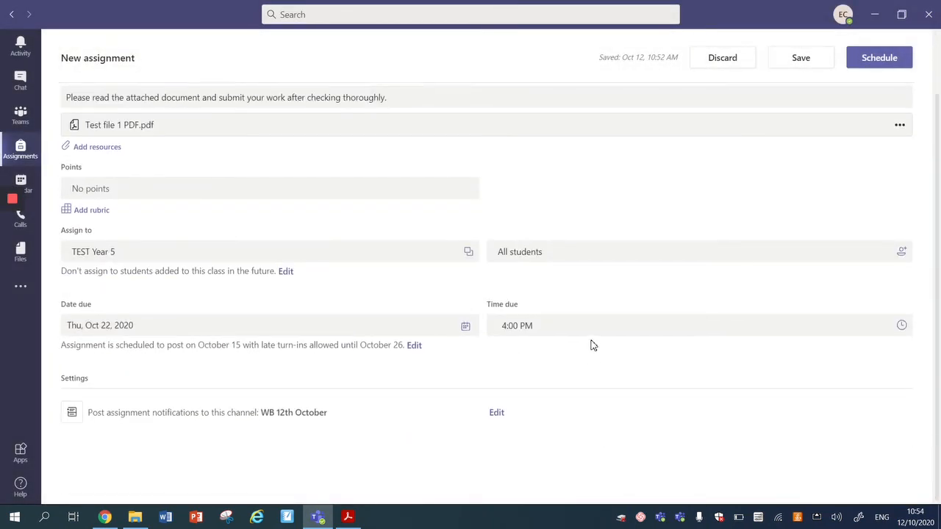
{"action": "scroll", "coordinate": [593, 343], "scroll_direction": "up", "scroll_amount": 1}
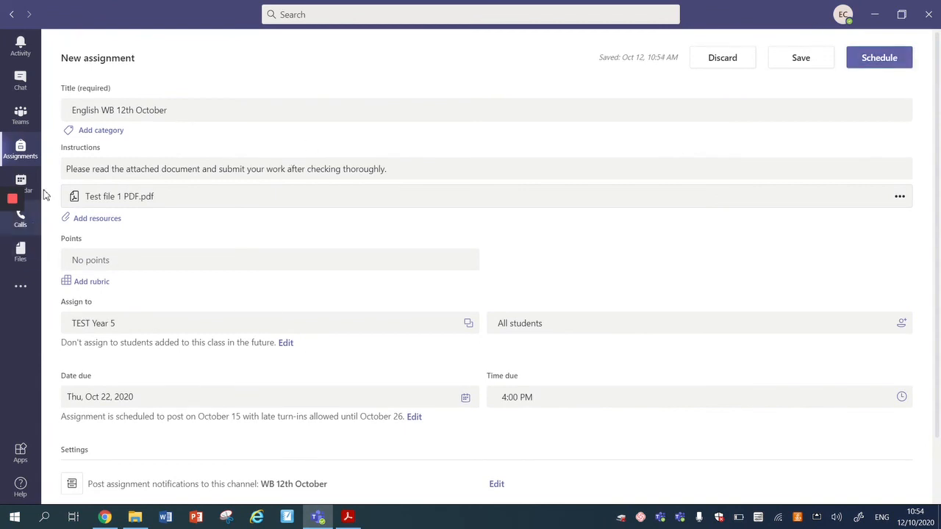
{"action": "left_click", "coordinate": [119, 398]}
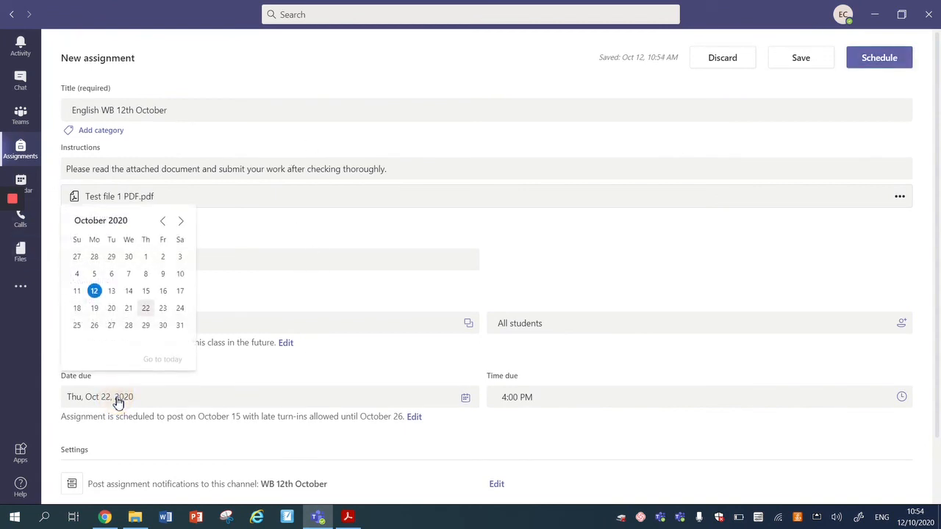
{"action": "left_click", "coordinate": [414, 416]}
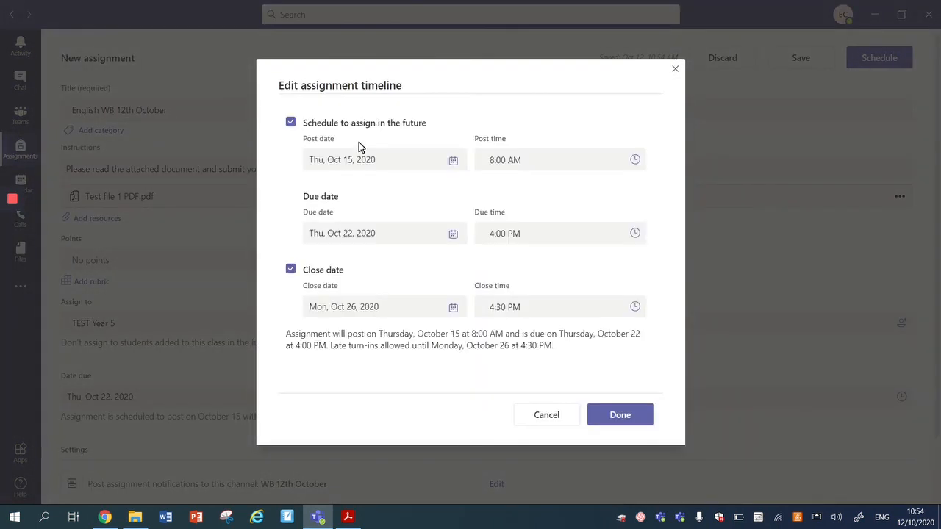
{"action": "left_click", "coordinate": [290, 124]}
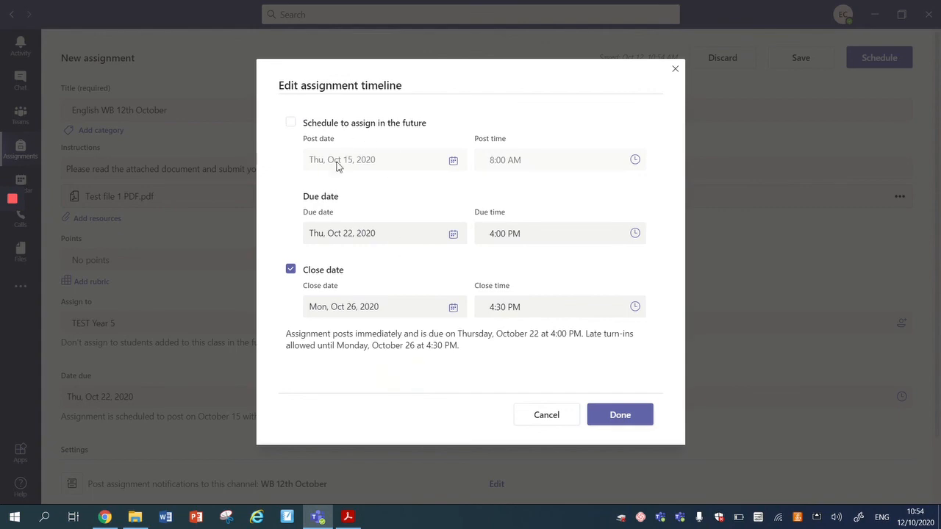
{"action": "left_click", "coordinate": [628, 419]}
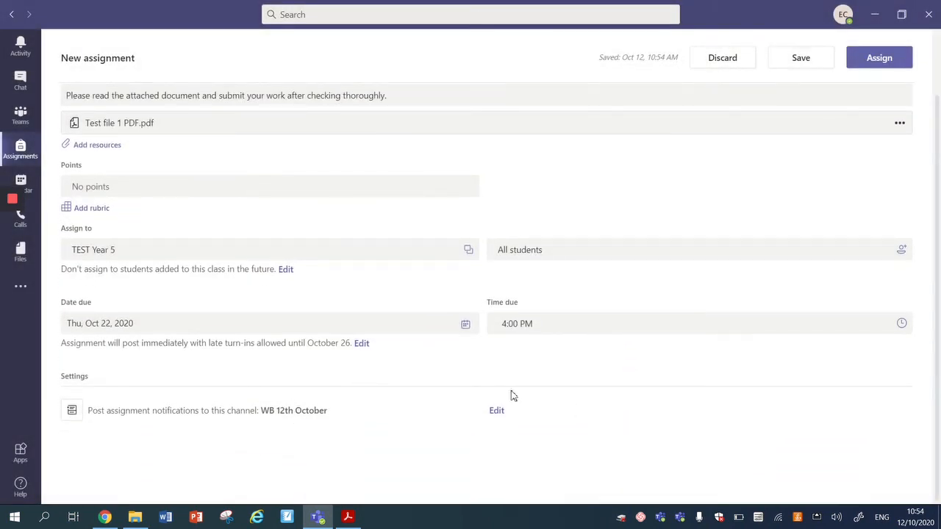
{"action": "scroll", "coordinate": [706, 327], "scroll_direction": "up", "scroll_amount": 1}
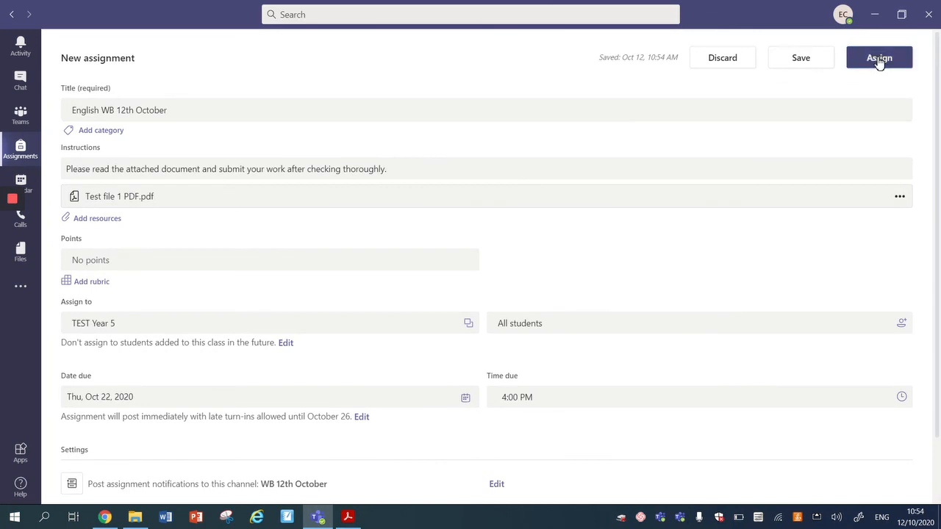
{"action": "left_click", "coordinate": [879, 58]}
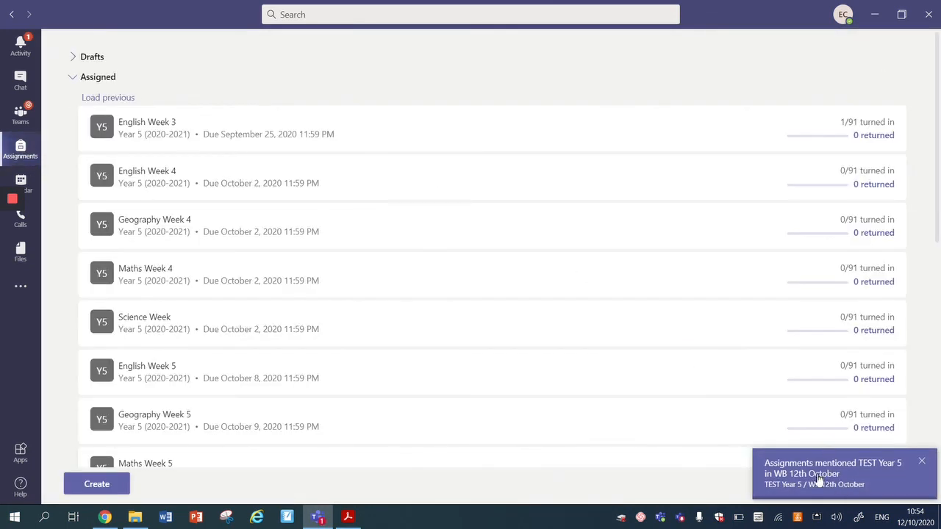
View the English WB 12th October post in the TEST Year 5 team's WB 12th October channel and open its assignment
{"action": "left_click", "coordinate": [827, 474]}
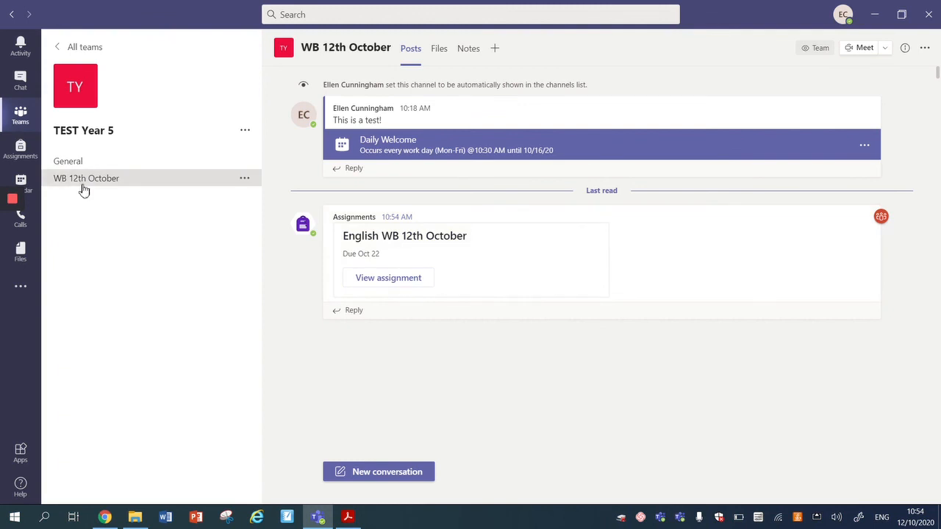
{"action": "left_click", "coordinate": [12, 112]}
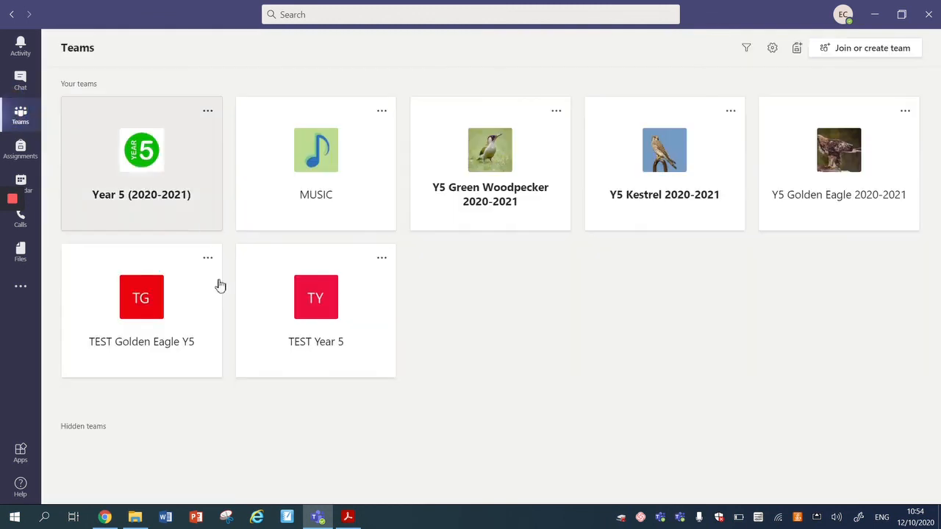
{"action": "left_click", "coordinate": [331, 296]}
{"action": "left_click", "coordinate": [86, 182]}
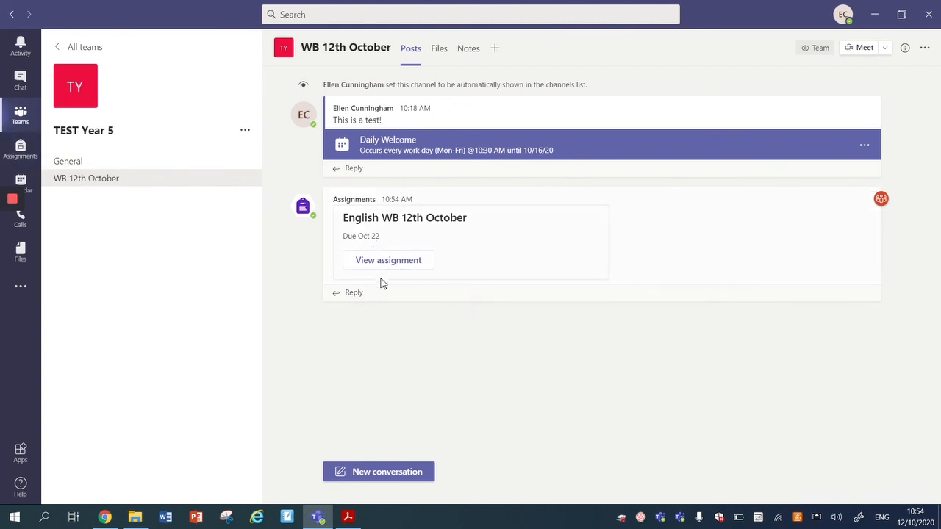
{"action": "left_click", "coordinate": [410, 265]}
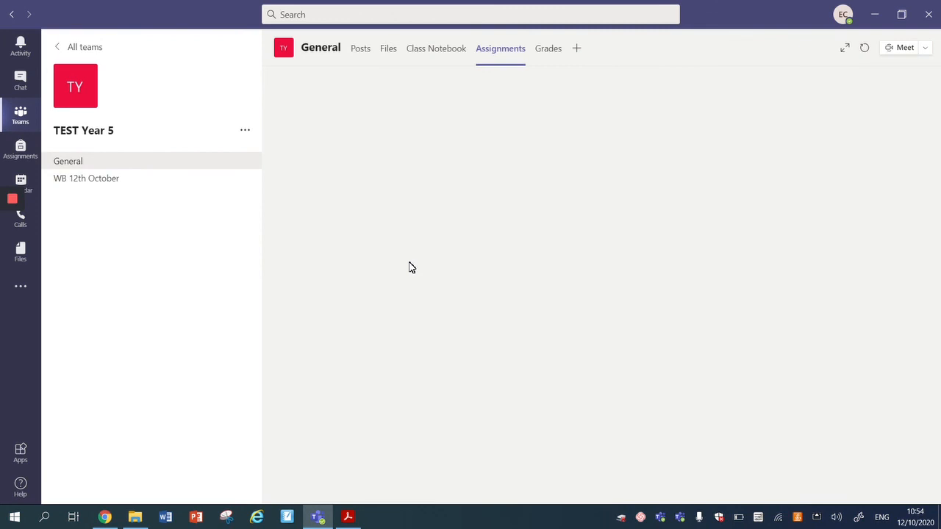